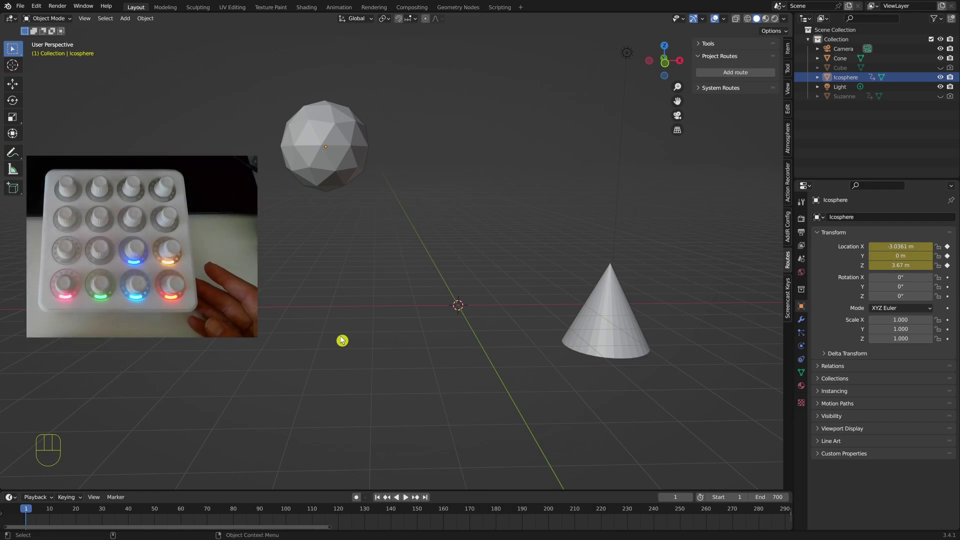
# - Scrub the Icosphere animation, then create a realtime route for the current frame
pyautogui.moveTo(27, 509); pyautogui.dragTo(28, 468)
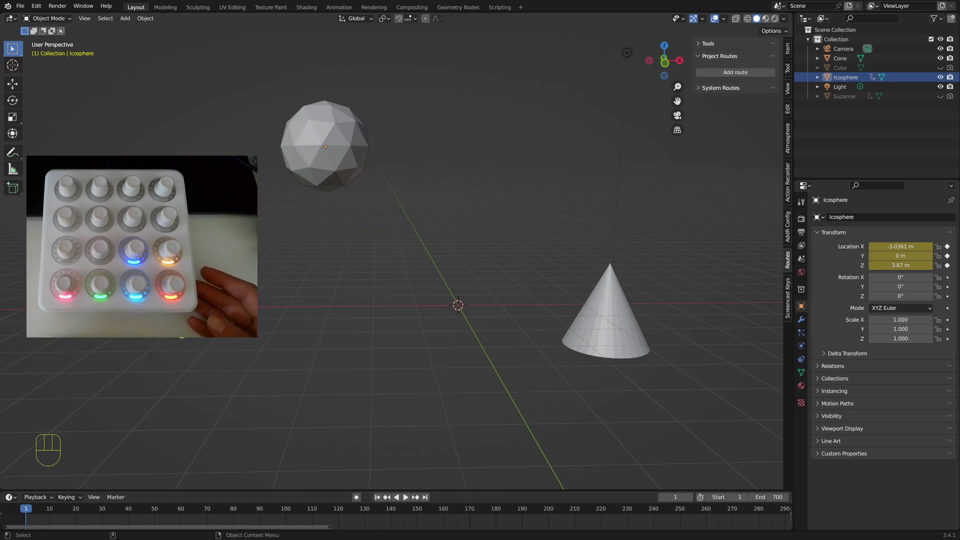
pyautogui.moveTo(28, 509); pyautogui.dragTo(29, 481)
pyautogui.rightClick(676, 497)
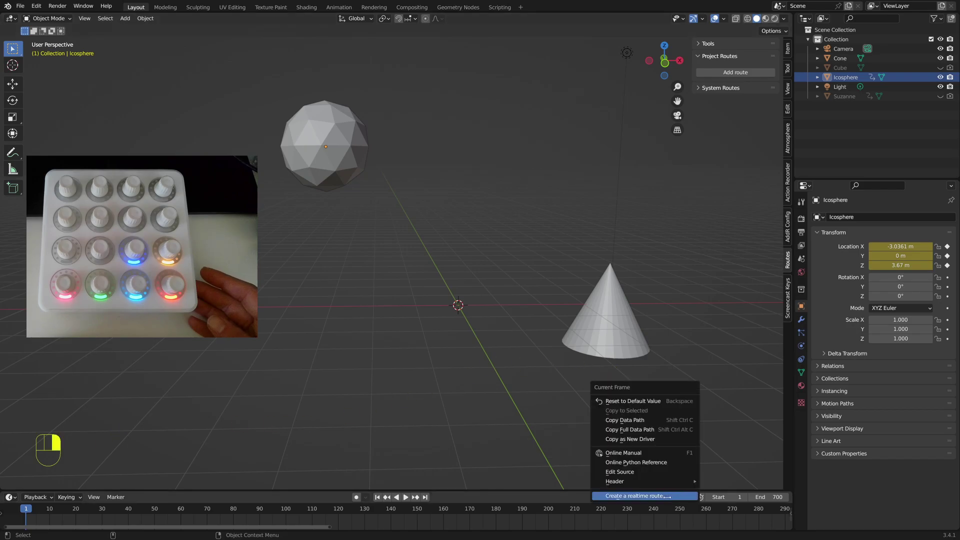
pyautogui.click(669, 496)
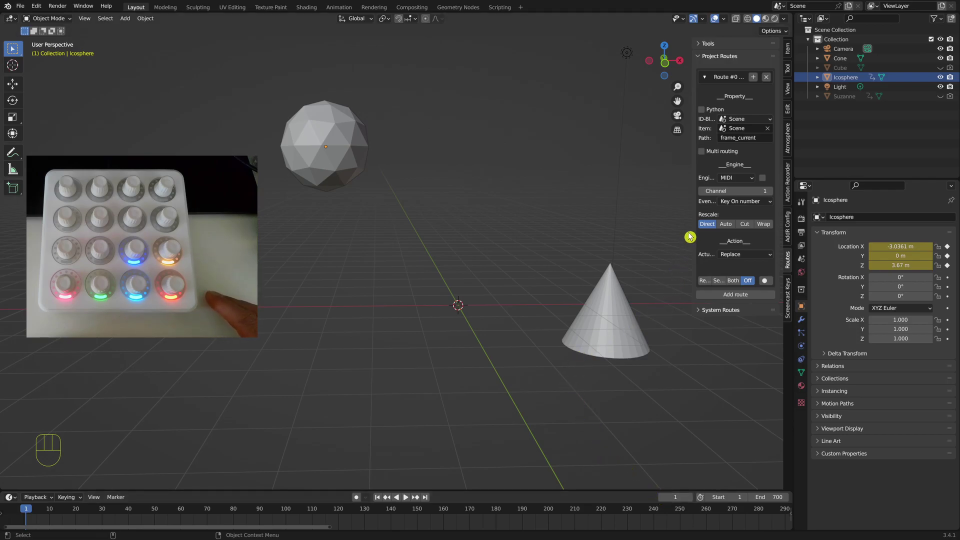
pyautogui.moveTo(692, 236); pyautogui.dragTo(620, 241)
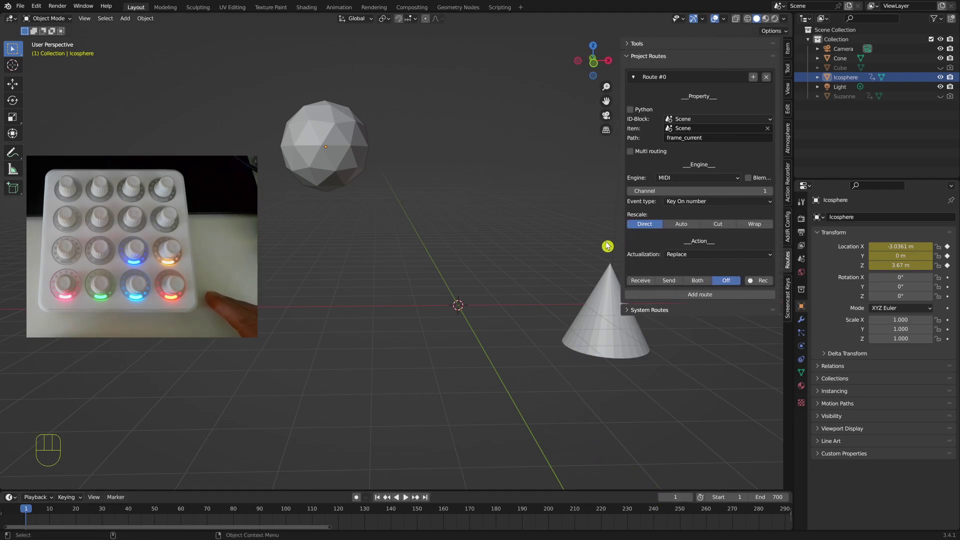
# - Set the route's event type to Continuous Controller 7bit on controller 15
pyautogui.click(684, 202)
pyautogui.click(690, 295)
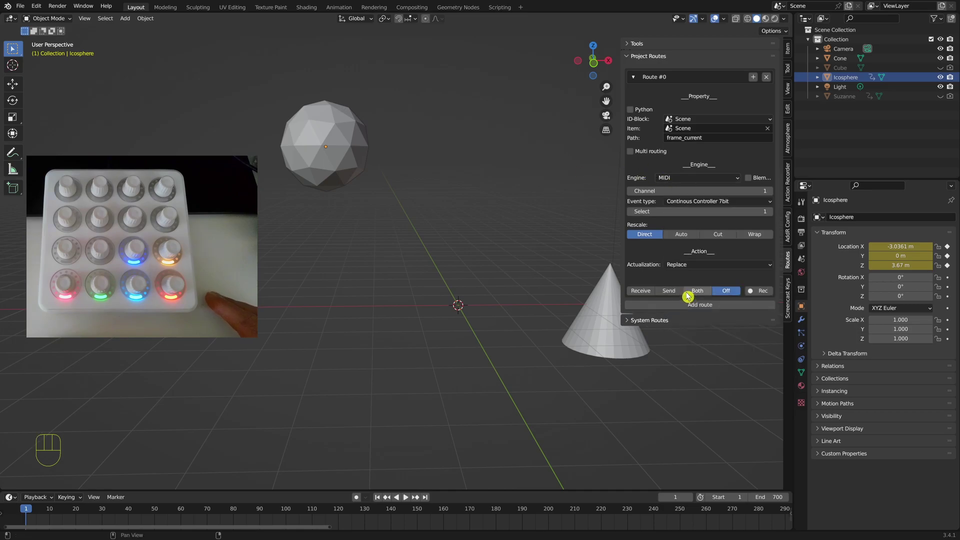
pyautogui.click(667, 216)
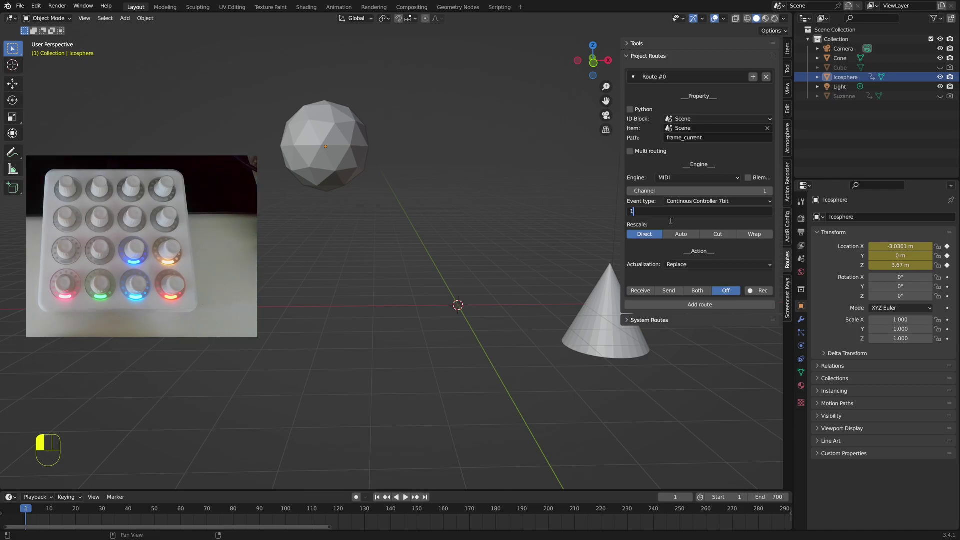
pyautogui.write('15')
pyautogui.click(671, 221)
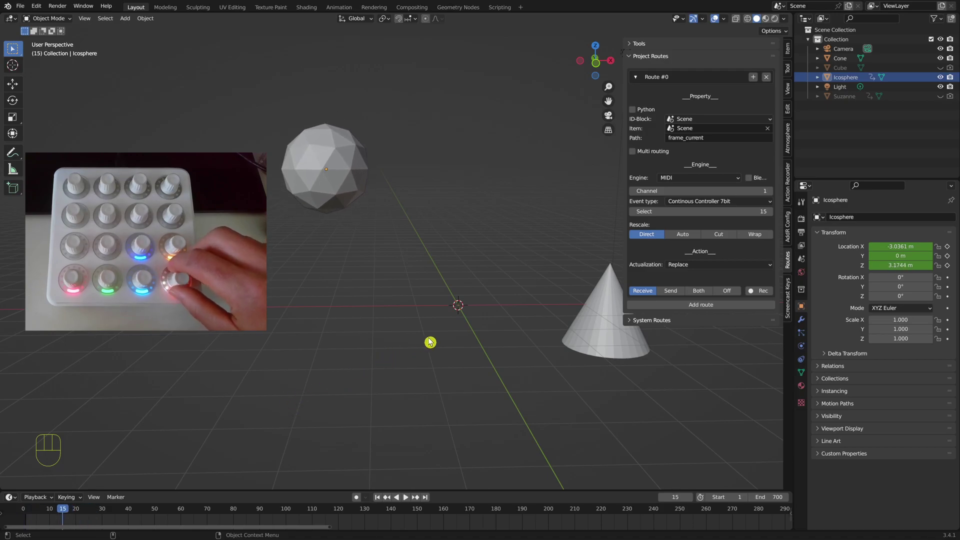
pyautogui.press('n')
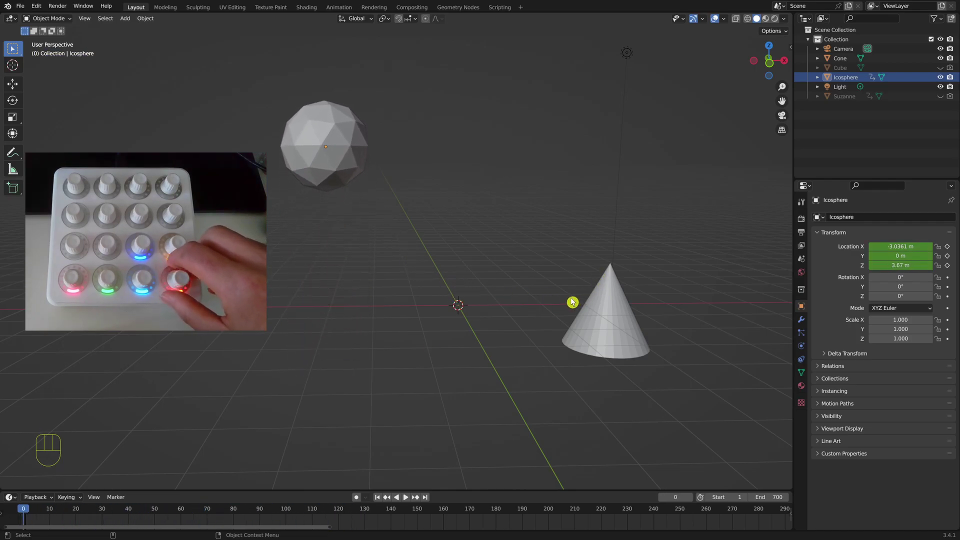
pyautogui.click(602, 325)
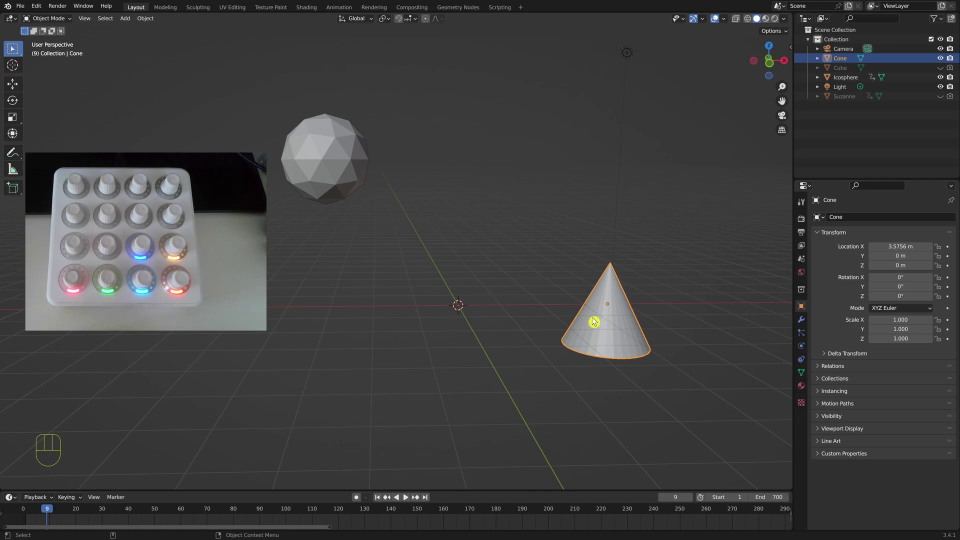
pyautogui.press('g')
pyautogui.press('x')
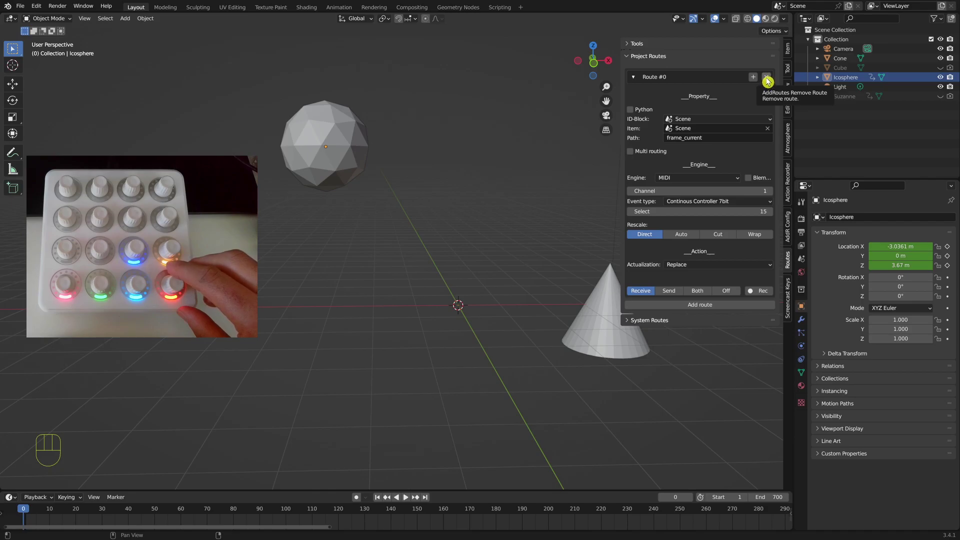
# - Delete Route #0, hide the Icosphere and Cone, then show and select the Cube
pyautogui.click(767, 78)
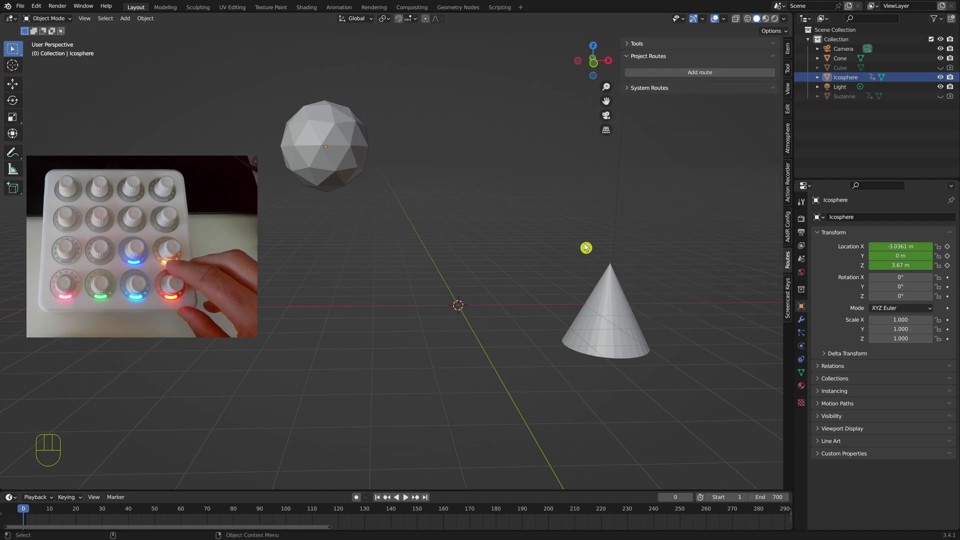
pyautogui.click(940, 77)
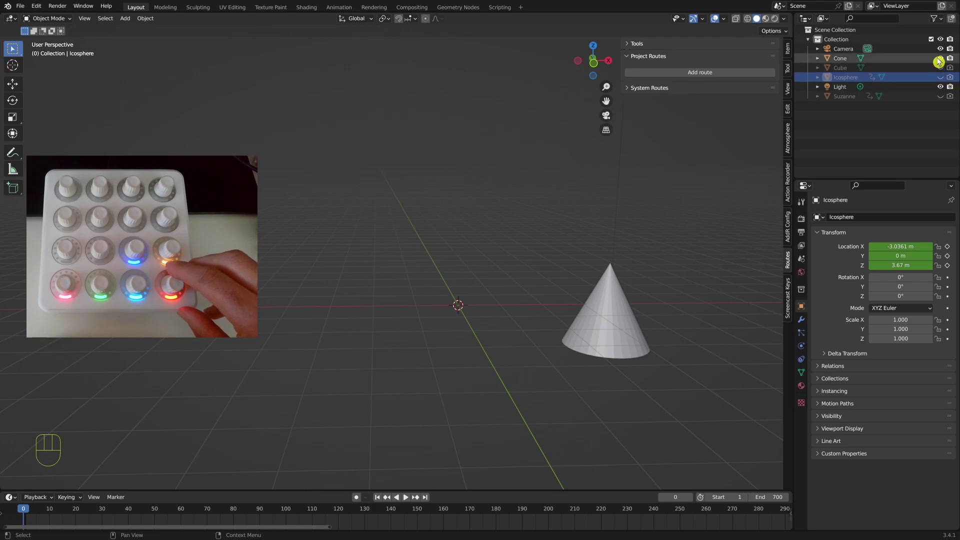
pyautogui.click(941, 58)
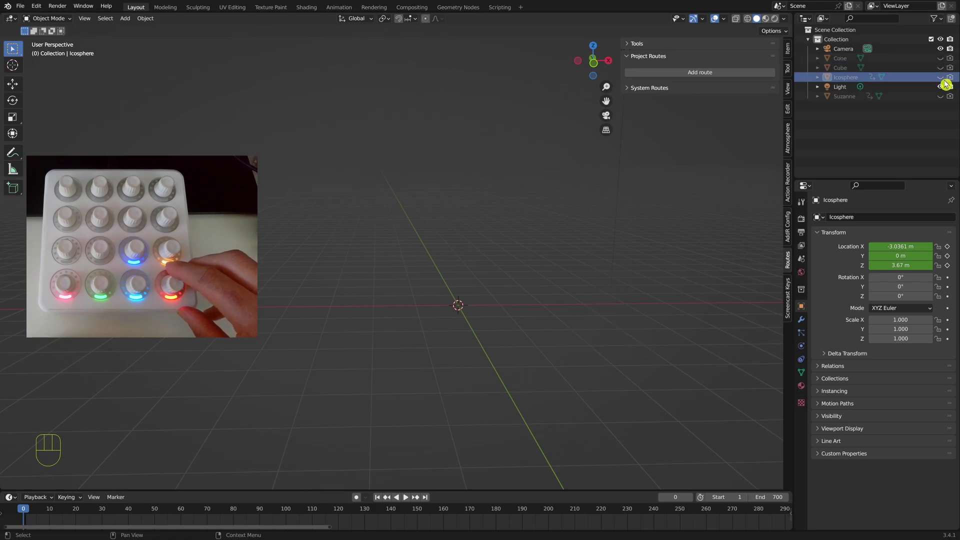
pyautogui.click(942, 68)
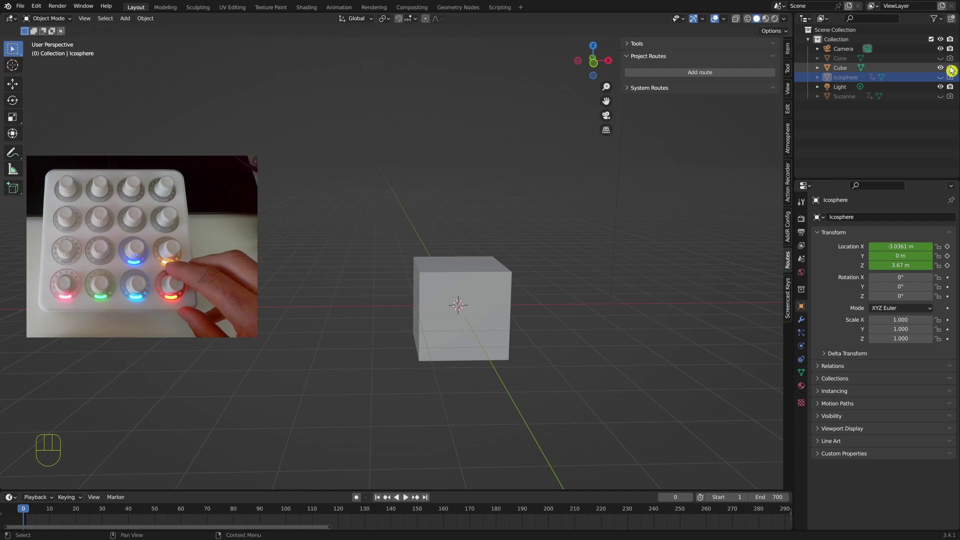
pyautogui.click(448, 308)
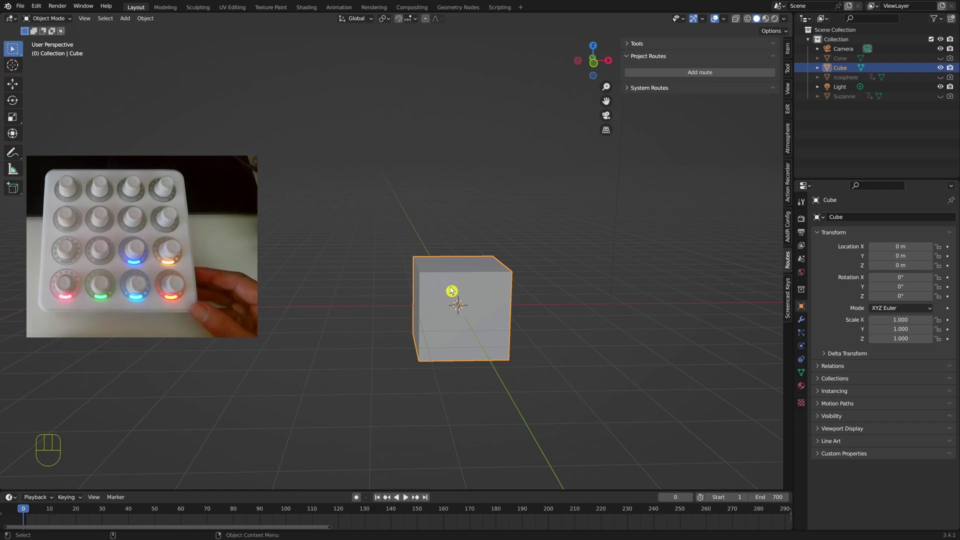
# - Create a realtime route on the Cube's Location using Continuous Controller 7bit number 15
pyautogui.rightClick(894, 265)
pyautogui.click(774, 261)
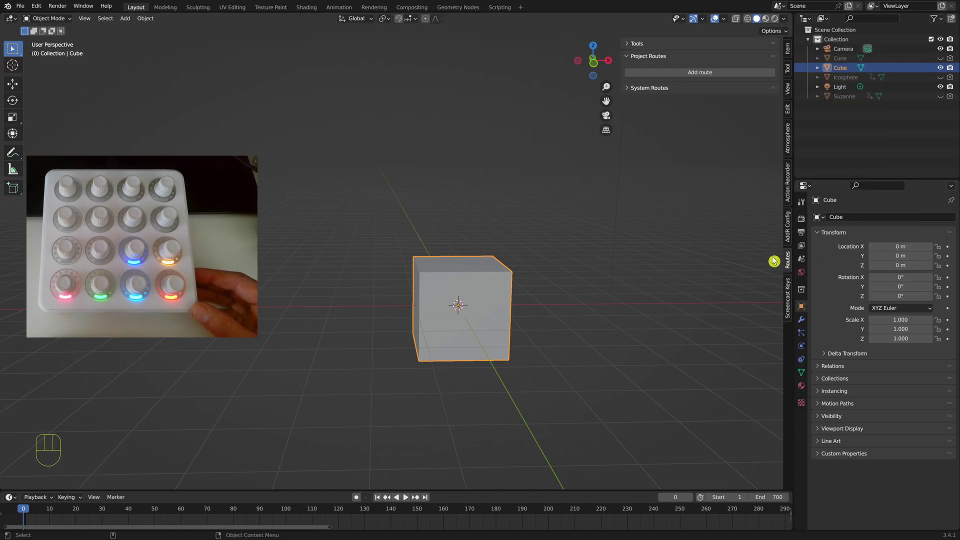
pyautogui.rightClick(884, 251)
pyautogui.click(876, 248)
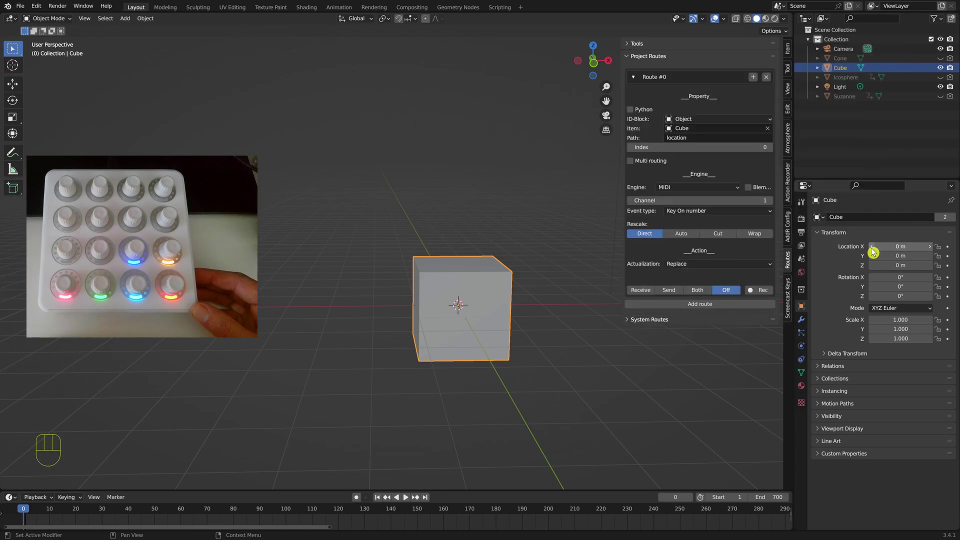
pyautogui.click(676, 212)
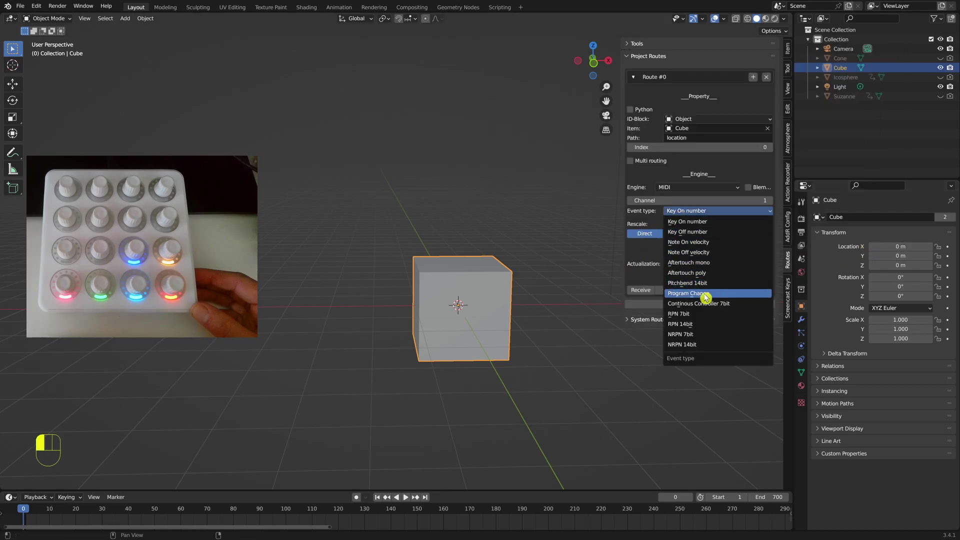
pyautogui.click(707, 306)
pyautogui.click(680, 221)
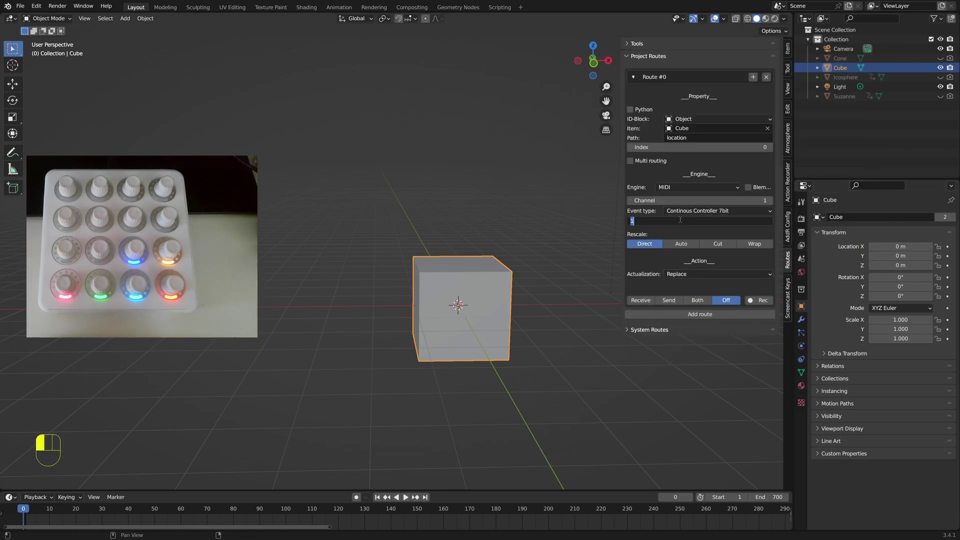
pyautogui.press('Return')
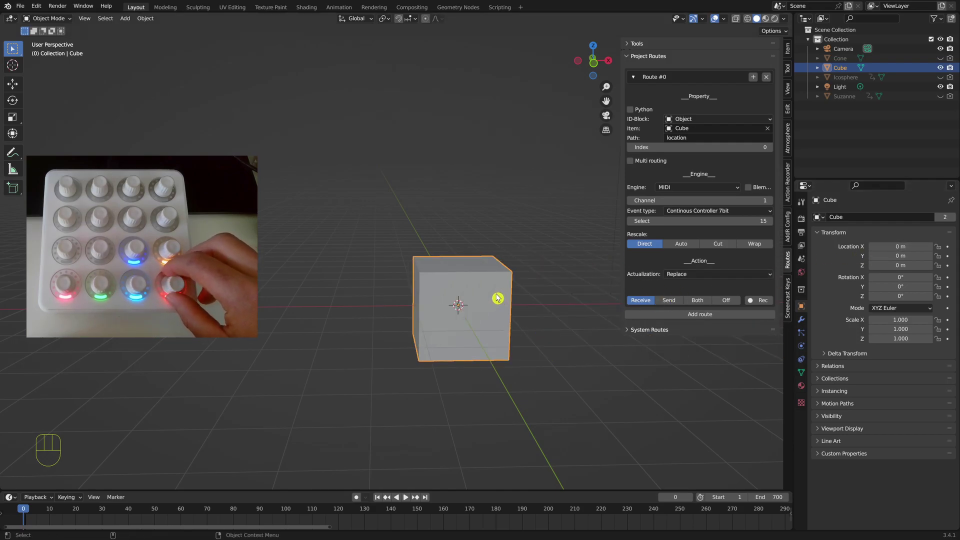
# - Rescale the location route with Wrap, Blender High 3 and Low -4.38, then delete it
pyautogui.click(750, 246)
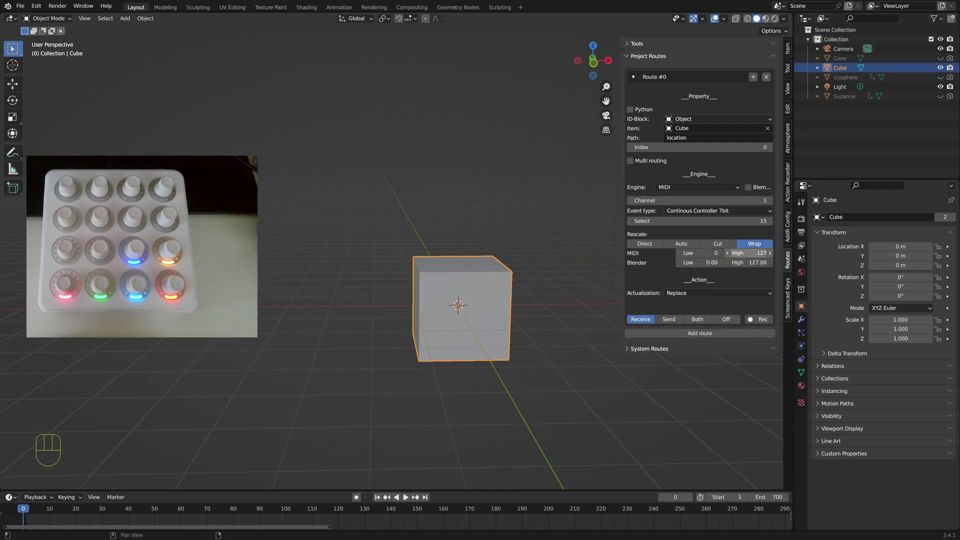
pyautogui.click(749, 263)
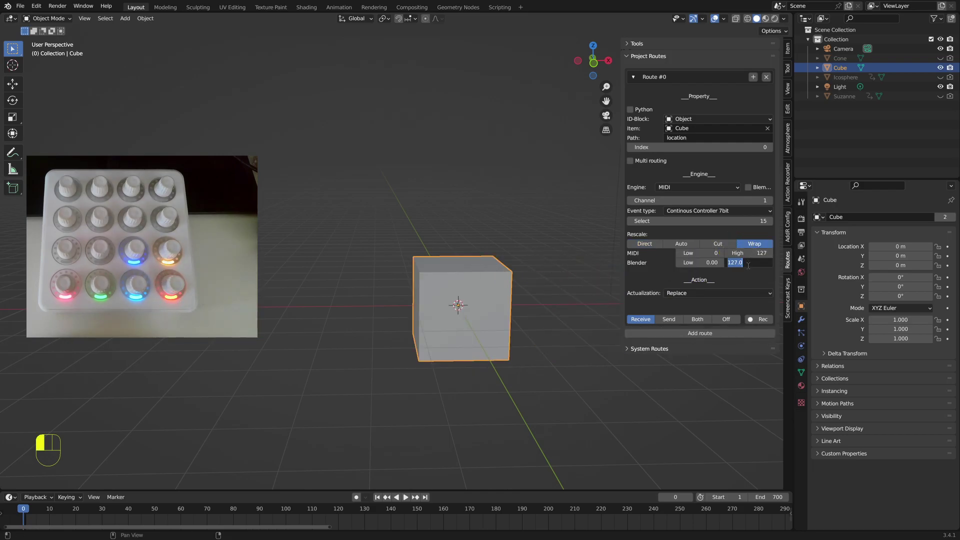
pyautogui.write('3')
pyautogui.click(855, 304)
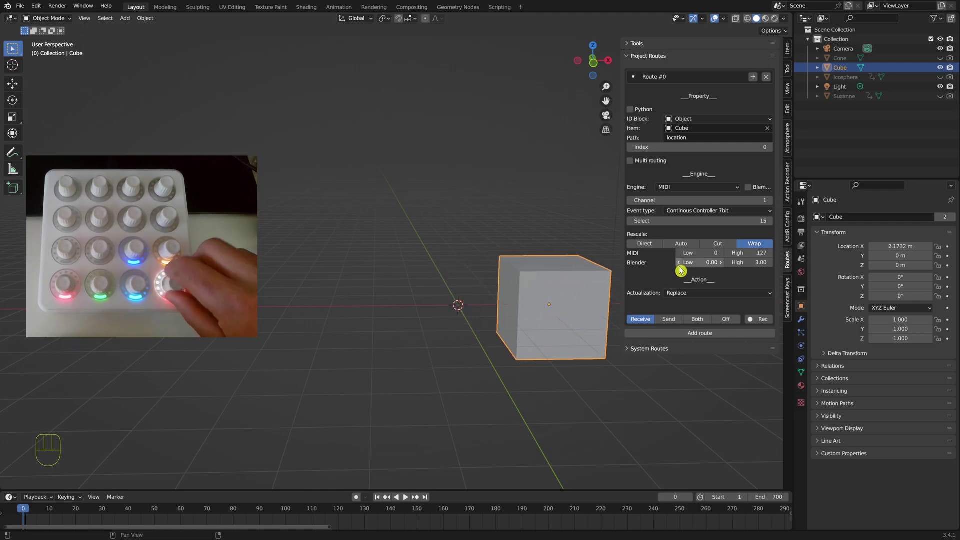
pyautogui.keyDown('shift'); pyautogui.moveTo(531, 303); pyautogui.dragTo(452, 307, button='middle'); pyautogui.keyUp('shift')
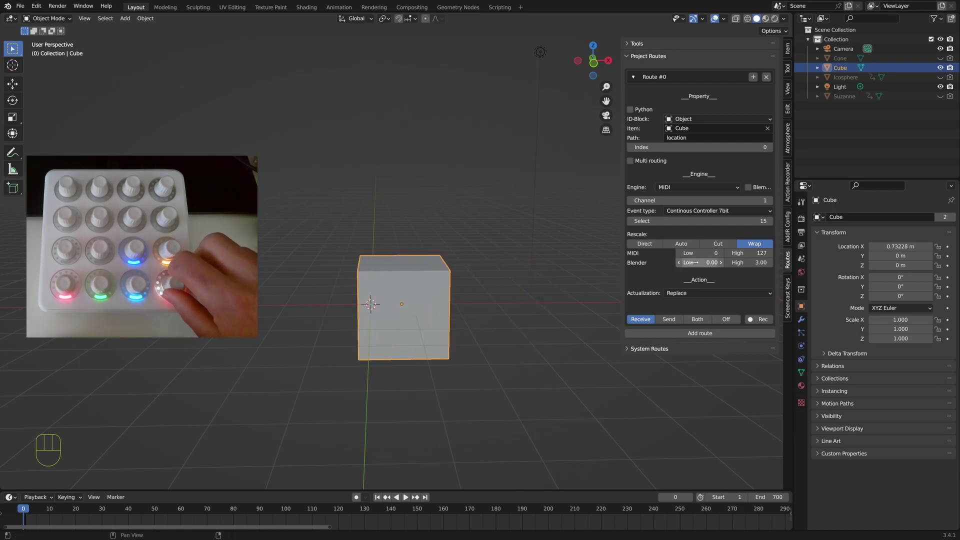
pyautogui.moveTo(659, 266); pyautogui.dragTo(671, 272)
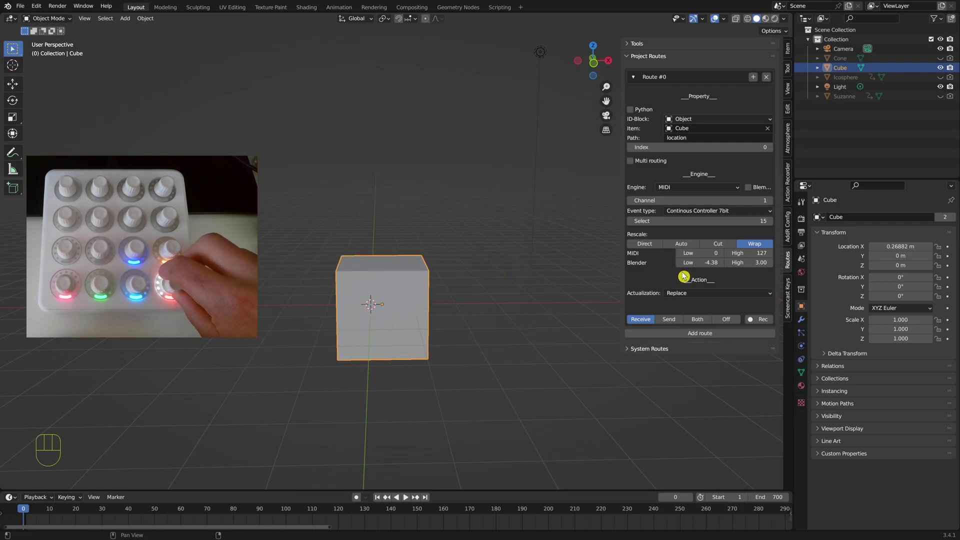
pyautogui.click(766, 77)
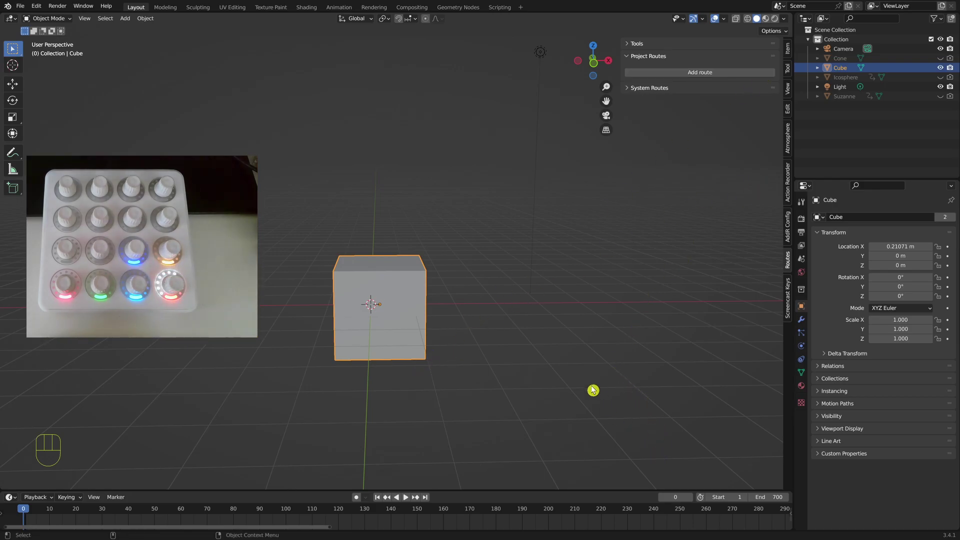
# - Re-create the current-frame route on Continuous Controller 7bit 15 and start receiving
pyautogui.rightClick(678, 497)
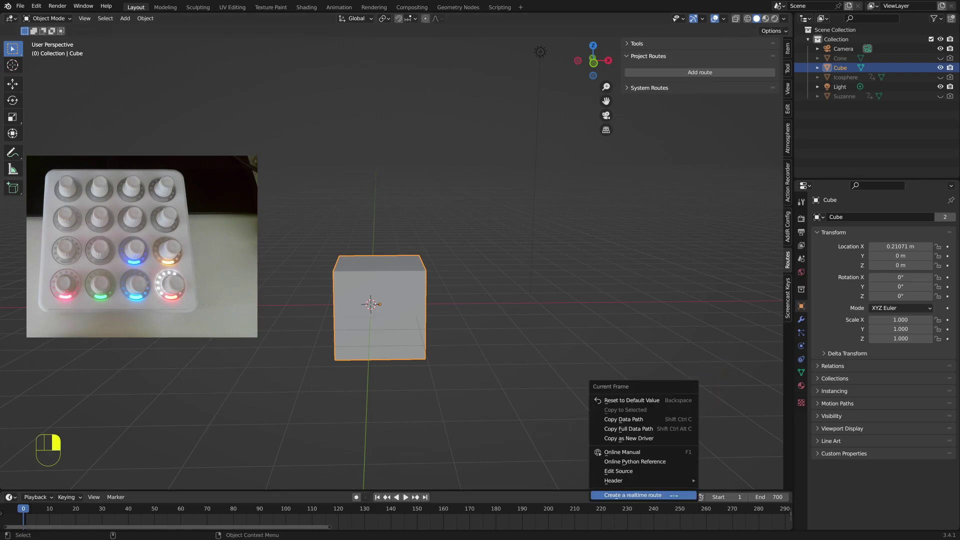
pyautogui.click(670, 495)
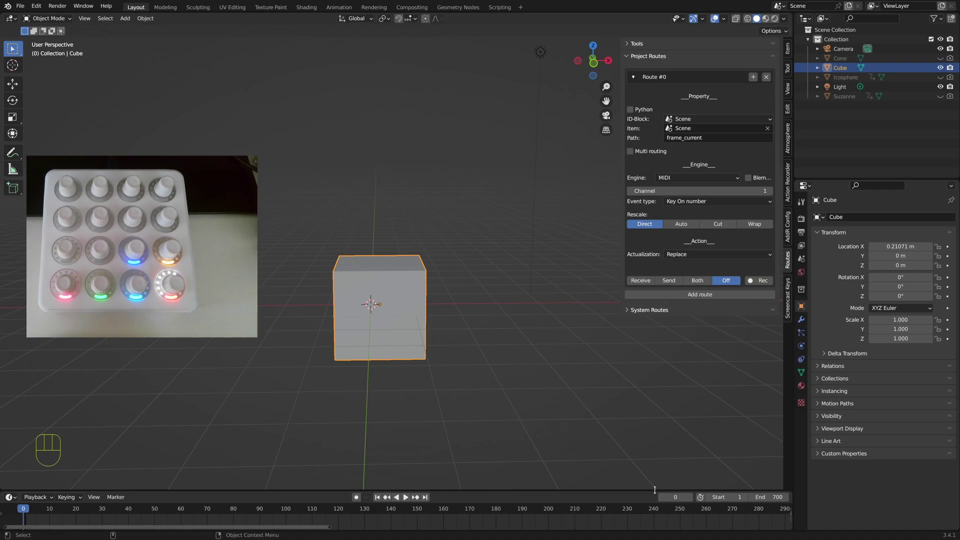
pyautogui.click(678, 202)
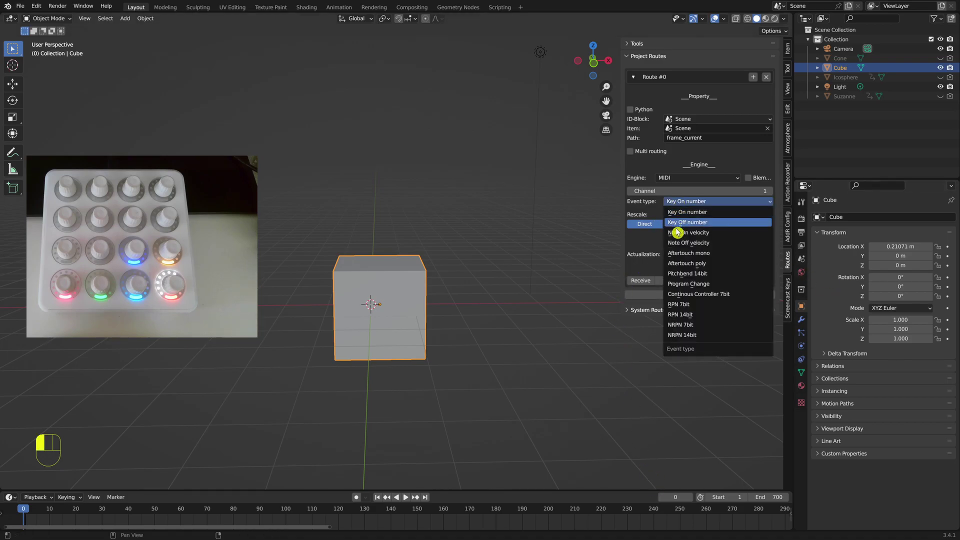
pyautogui.click(707, 296)
pyautogui.click(675, 211)
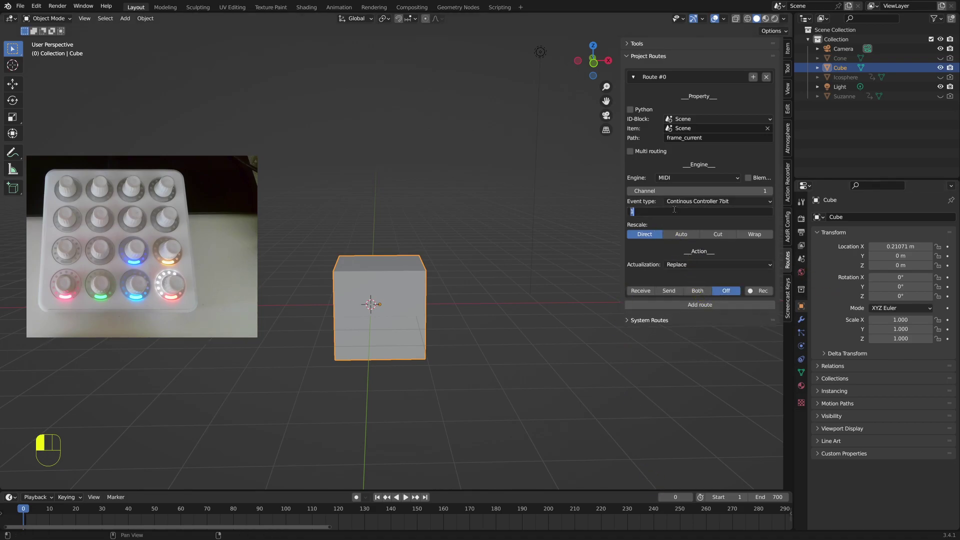
pyautogui.write('15')
pyautogui.press('Return')
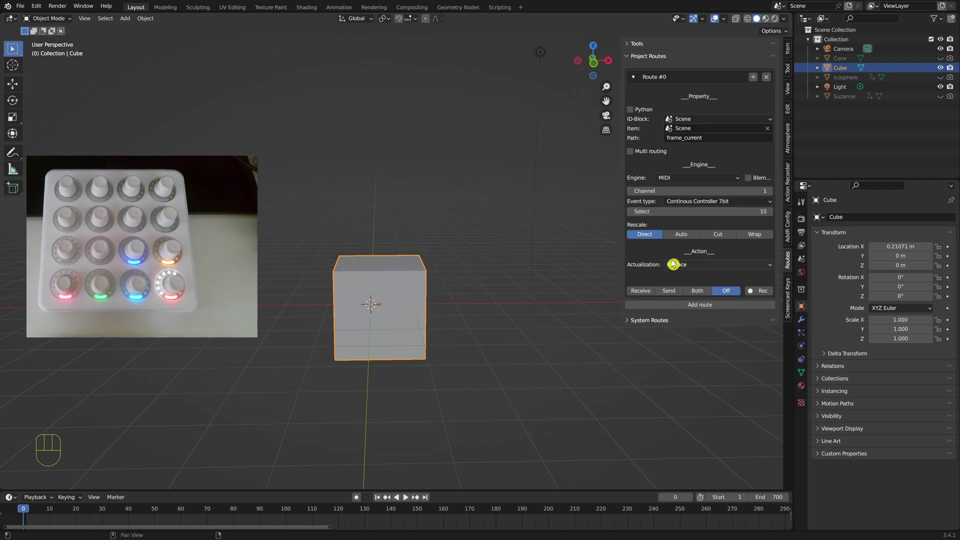
pyautogui.click(645, 291)
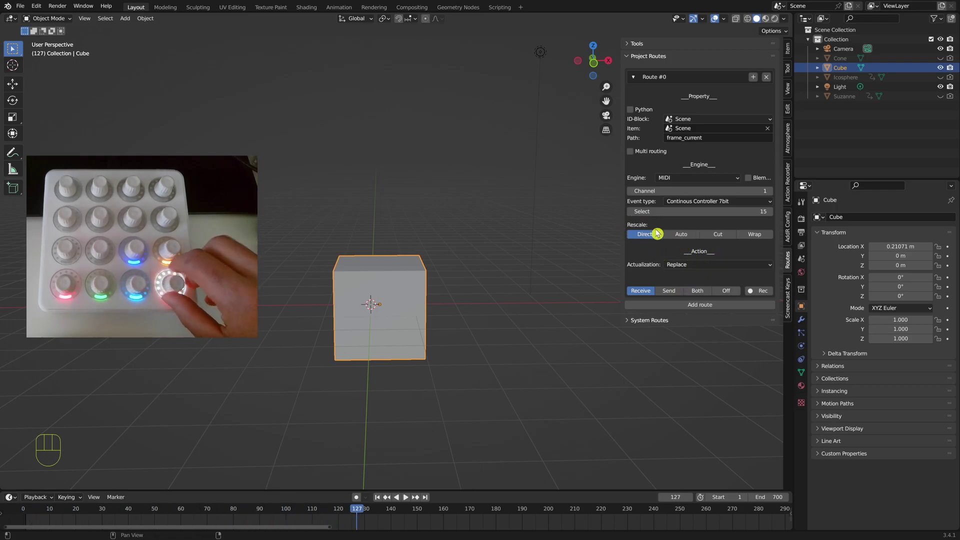
pyautogui.click(752, 235)
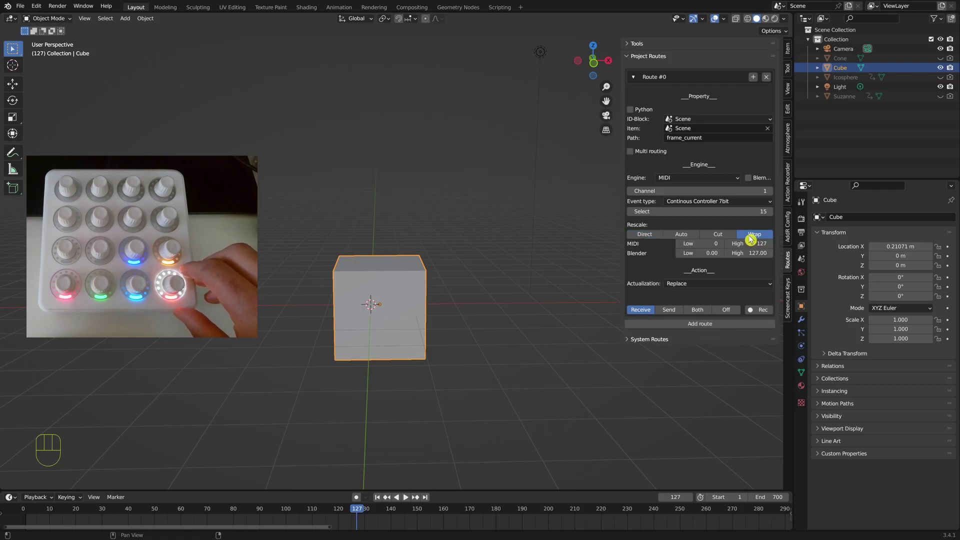
pyautogui.click(697, 255)
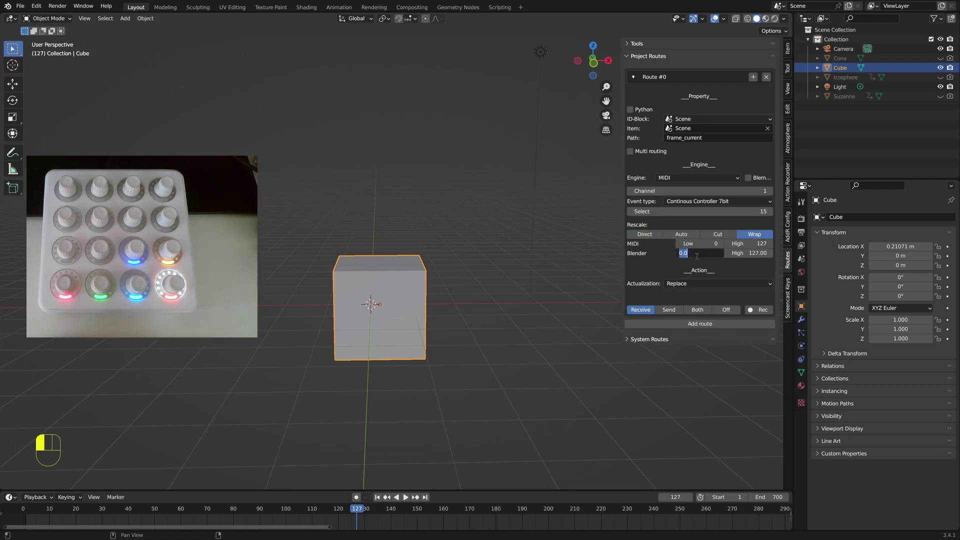
pyautogui.press('Return')
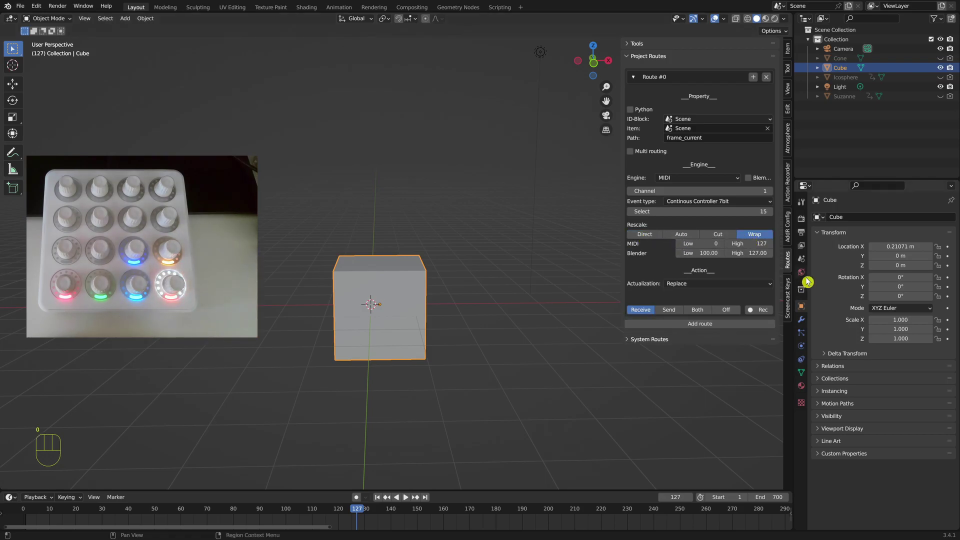
pyautogui.click(746, 257)
pyautogui.write('22')
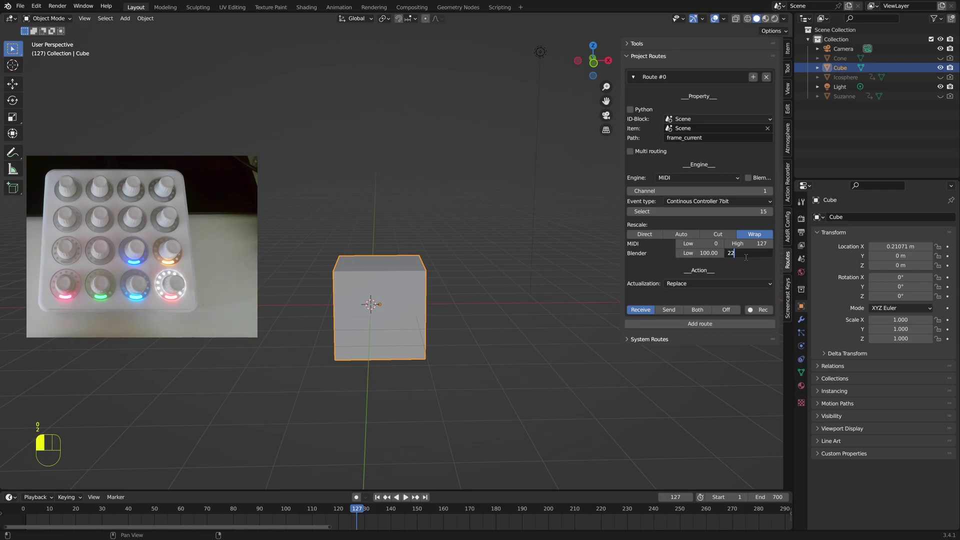
pyautogui.write('7')
pyautogui.press('Return')
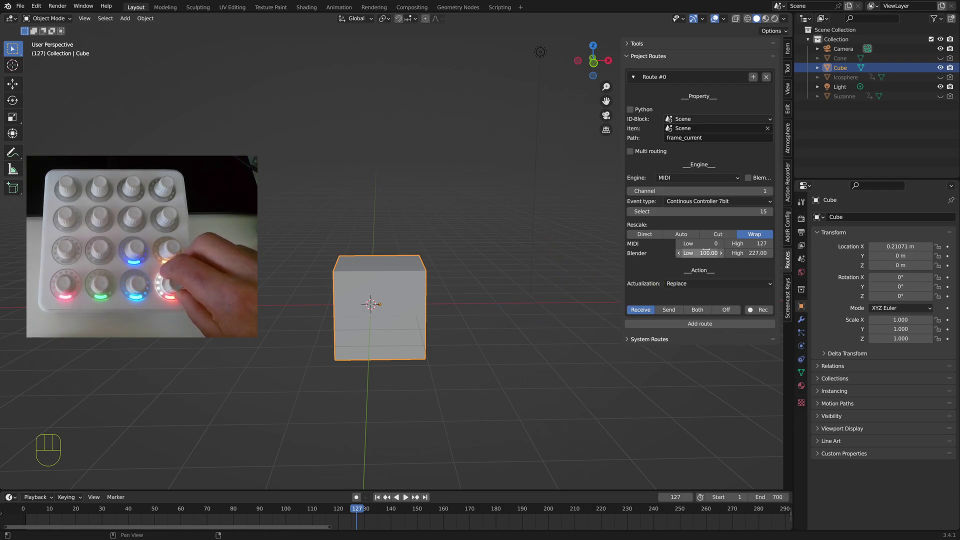
pyautogui.click(718, 235)
pyautogui.click(682, 235)
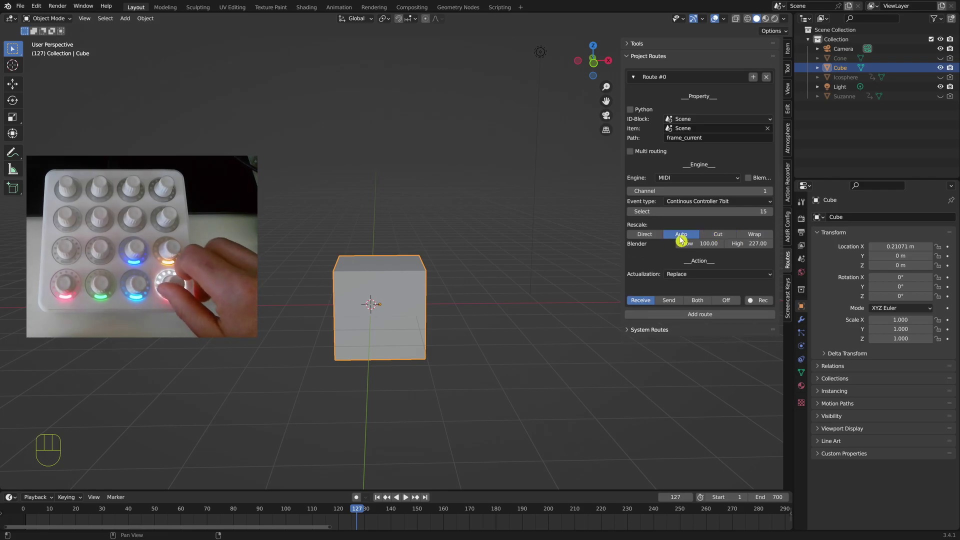
pyautogui.click(645, 234)
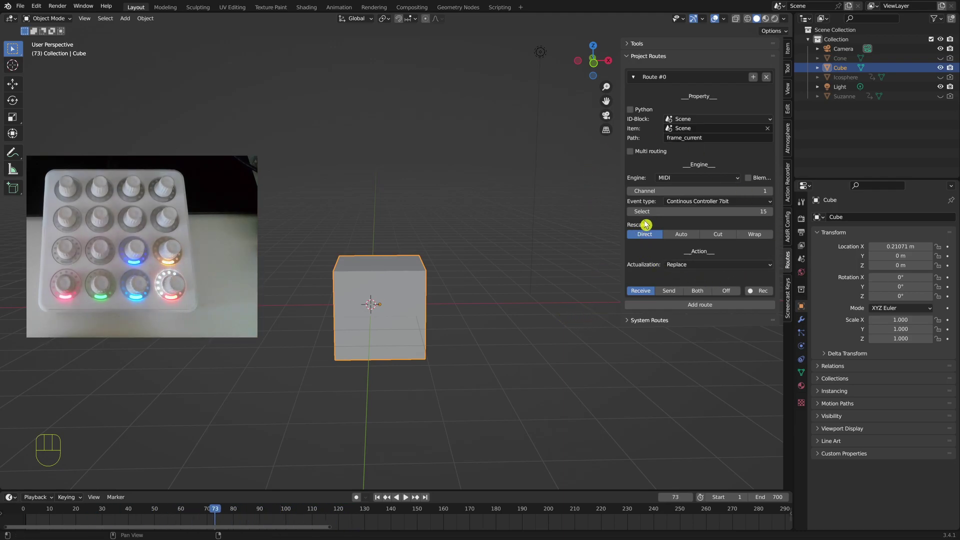
# - Switch Actualization to Expression, entering IN+100, then 2*IN+100, and widen the timeline
pyautogui.click(683, 266)
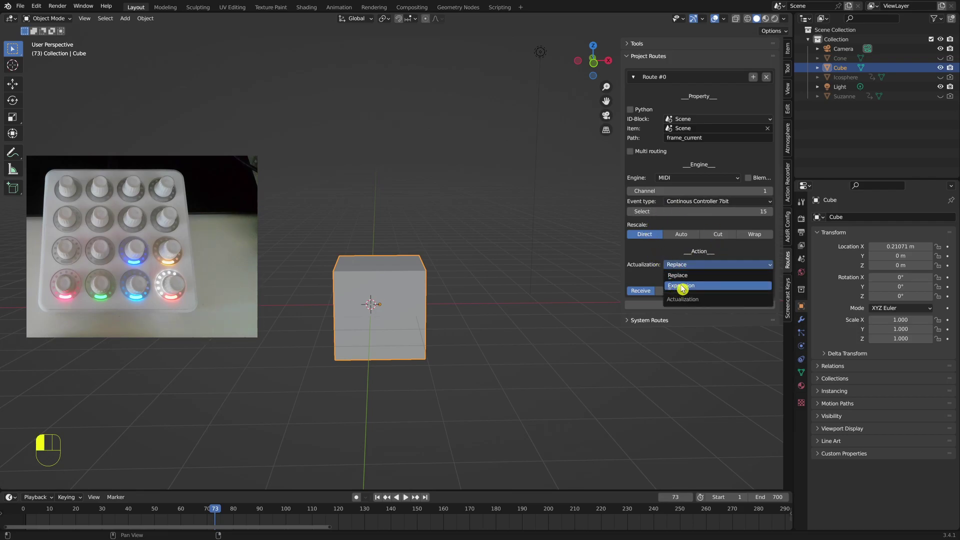
pyautogui.click(683, 287)
pyautogui.click(683, 275)
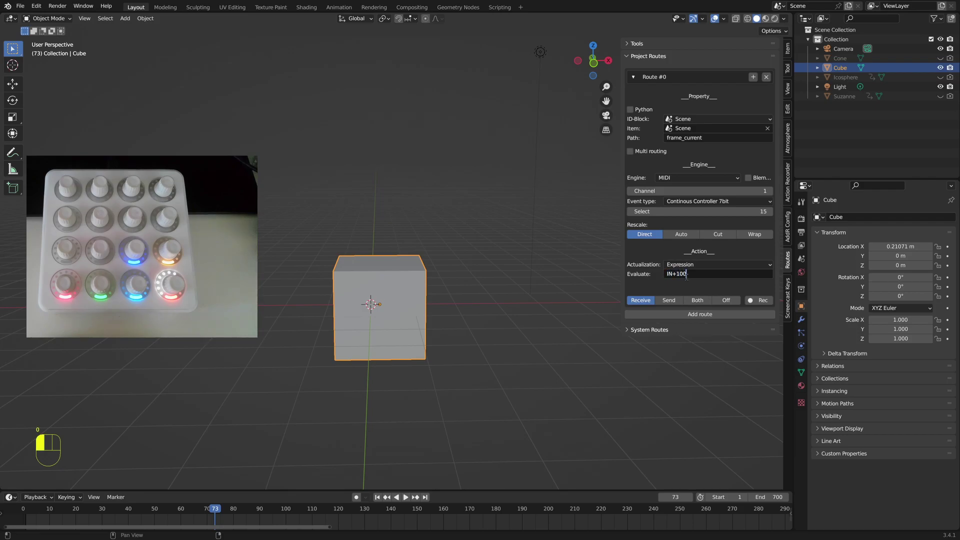
pyautogui.click(689, 281)
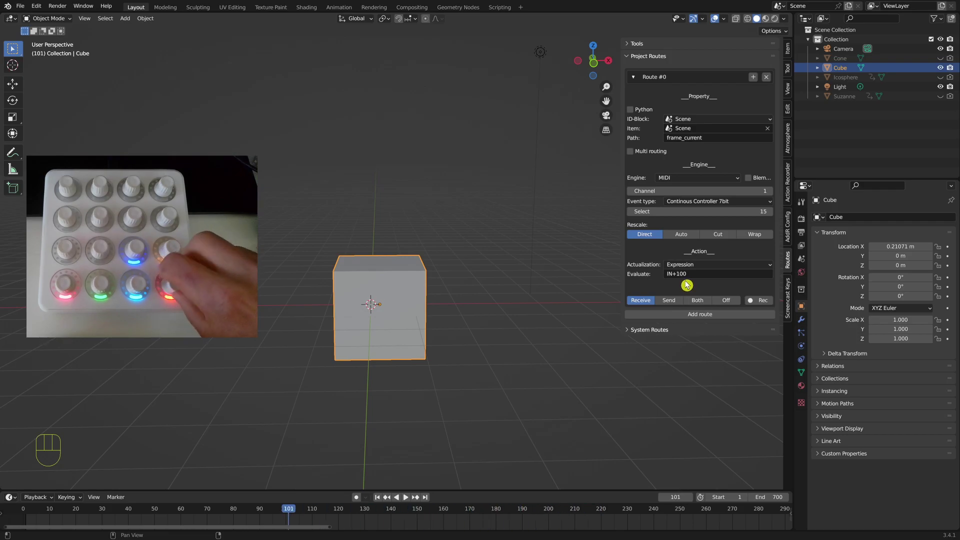
pyautogui.click(668, 274)
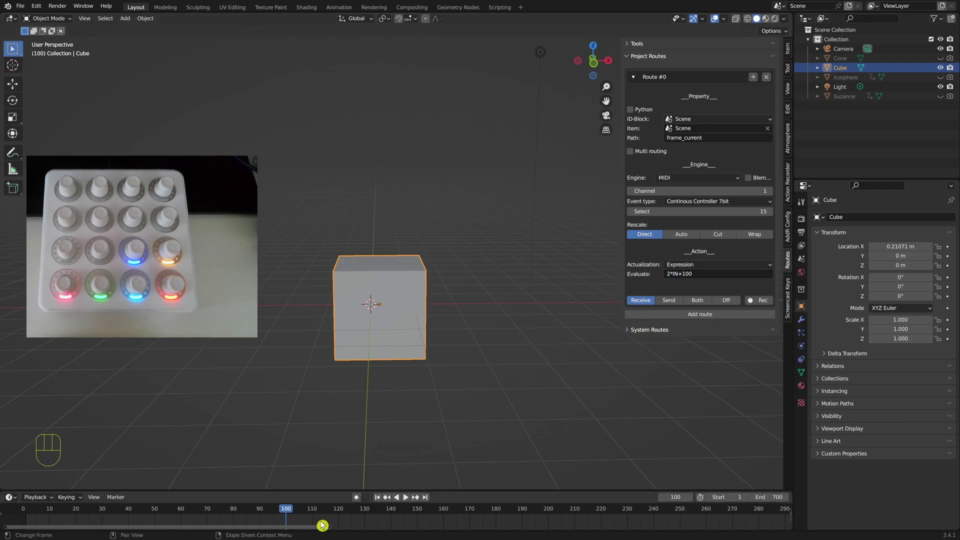
pyautogui.moveTo(330, 532); pyautogui.dragTo(575, 524)
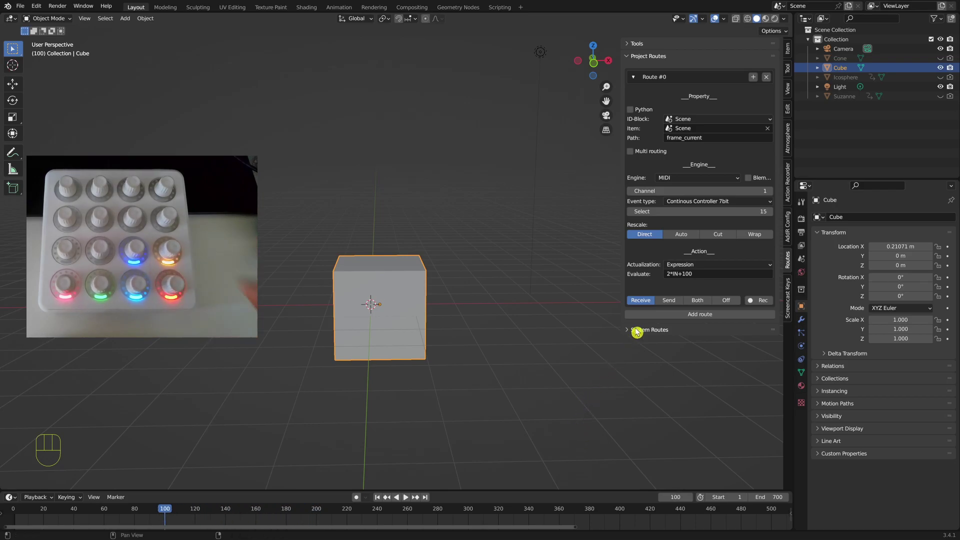
# - Change the Evaluate expression from 2*IN+100 to IN/2+100
pyautogui.click(670, 273)
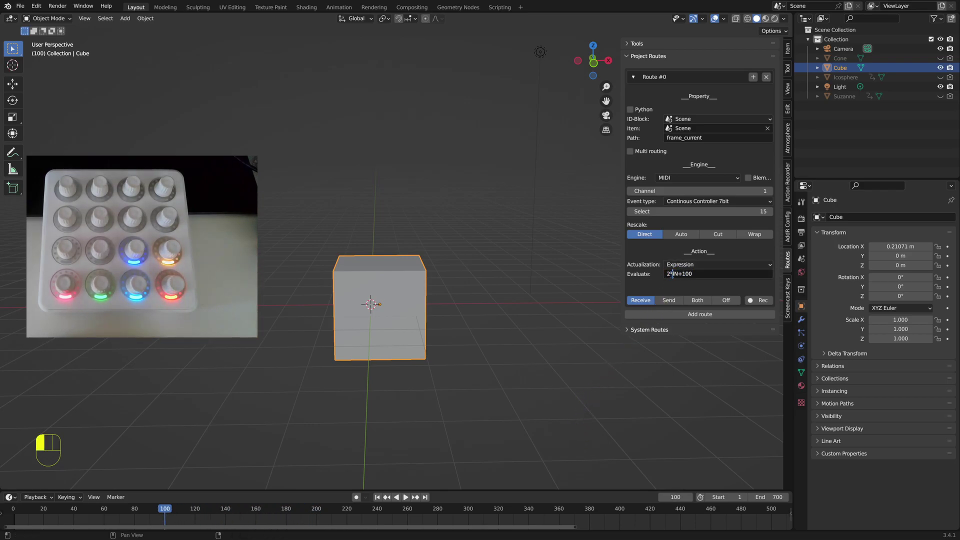
pyautogui.write('/2')
pyautogui.click(682, 297)
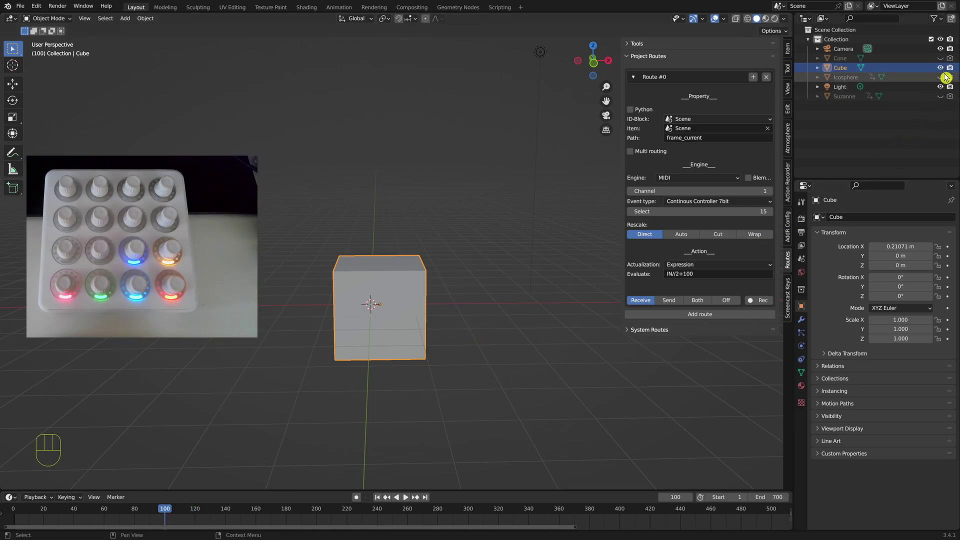
# - Show Suzanne, hide the Cube, widen the timeline, and set the expression to IN*5
pyautogui.click(941, 77)
pyautogui.click(941, 96)
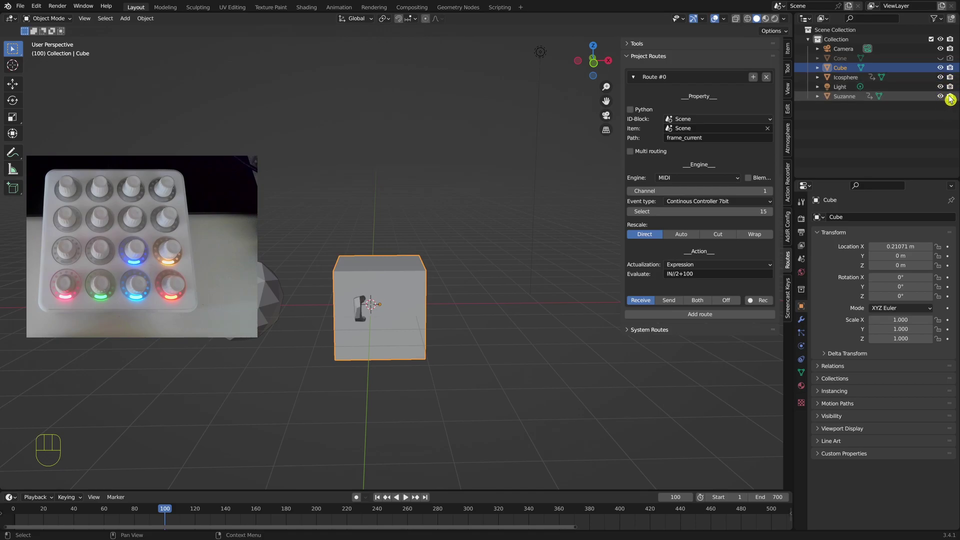
pyautogui.click(941, 68)
pyautogui.click(941, 77)
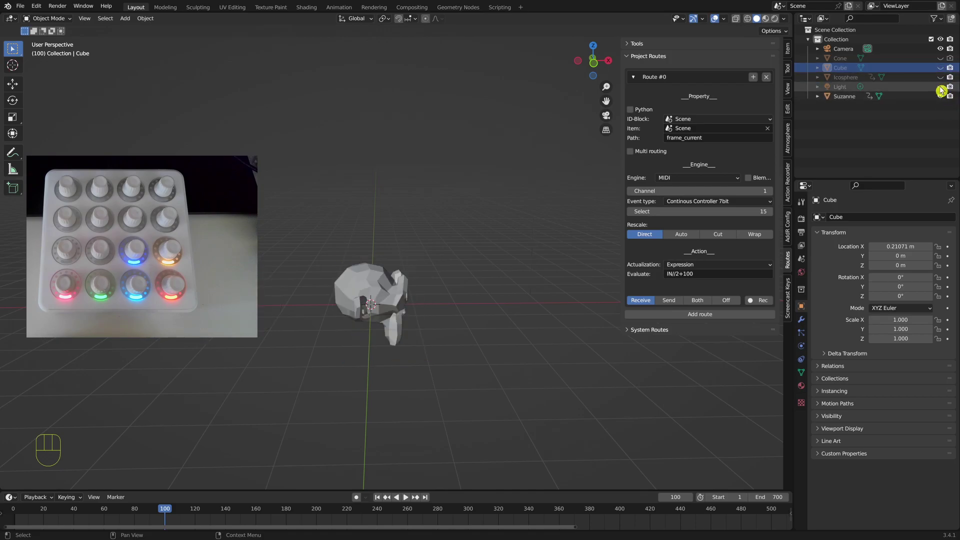
pyautogui.moveTo(574, 527); pyautogui.dragTo(727, 529)
pyautogui.click(674, 276)
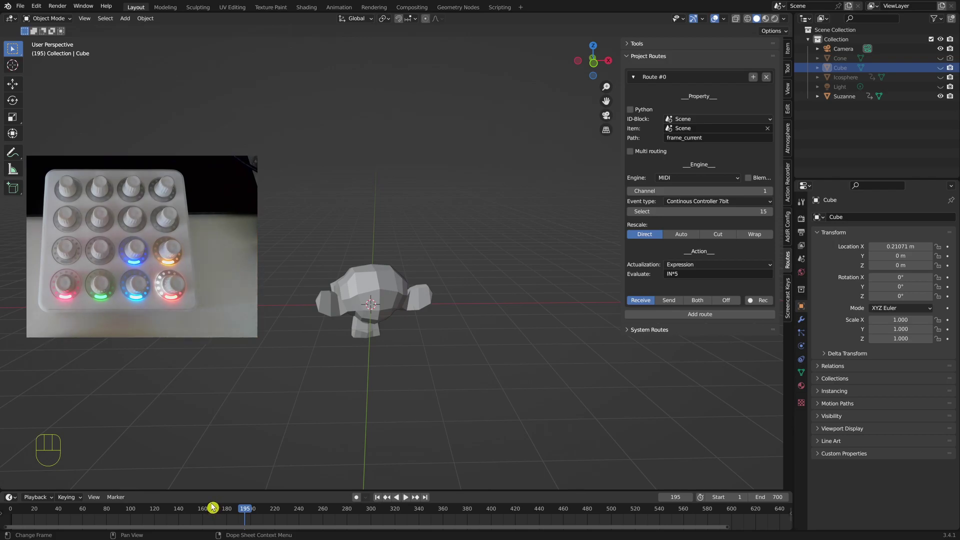
# - Reduce the IN*5 expression to plain IN, then scrub Suzanne's animation along the timeline
pyautogui.click(681, 273)
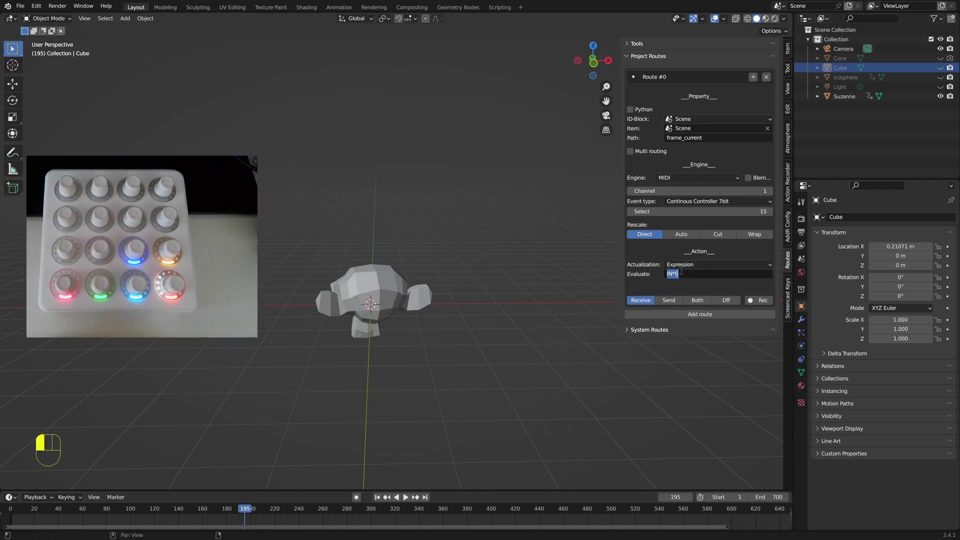
pyautogui.press('BackSpace')
pyautogui.hotkey('ctrl', 'a')
pyautogui.press('Return')
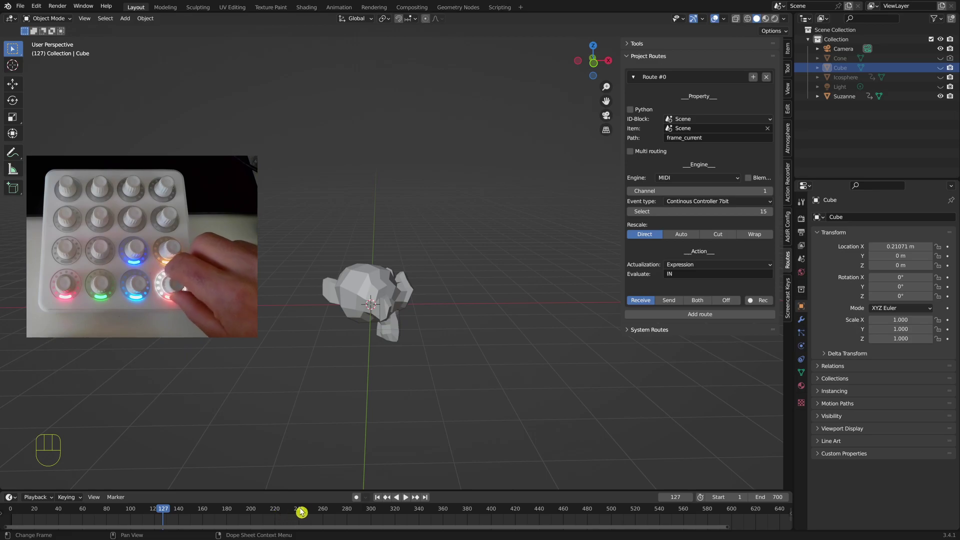
pyautogui.moveTo(162, 525); pyautogui.dragTo(269, 508)
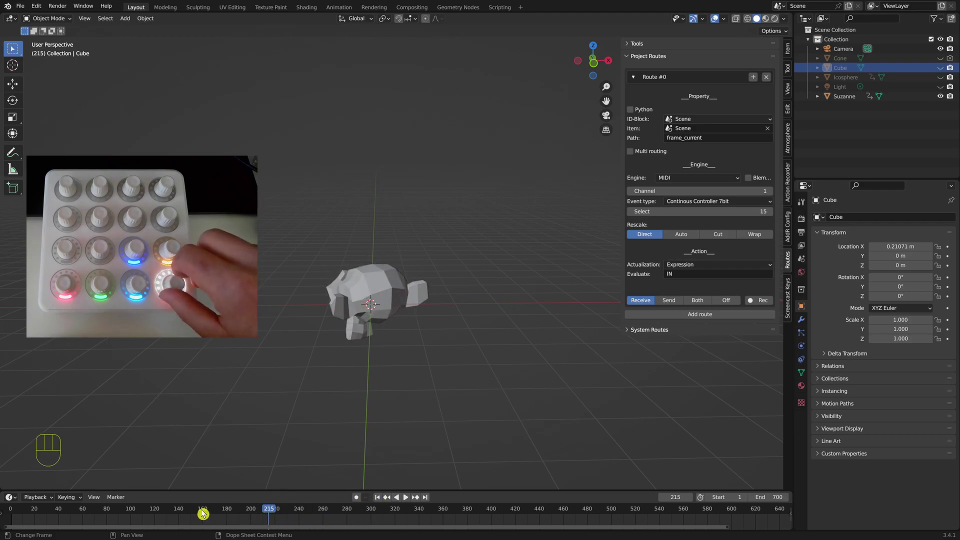